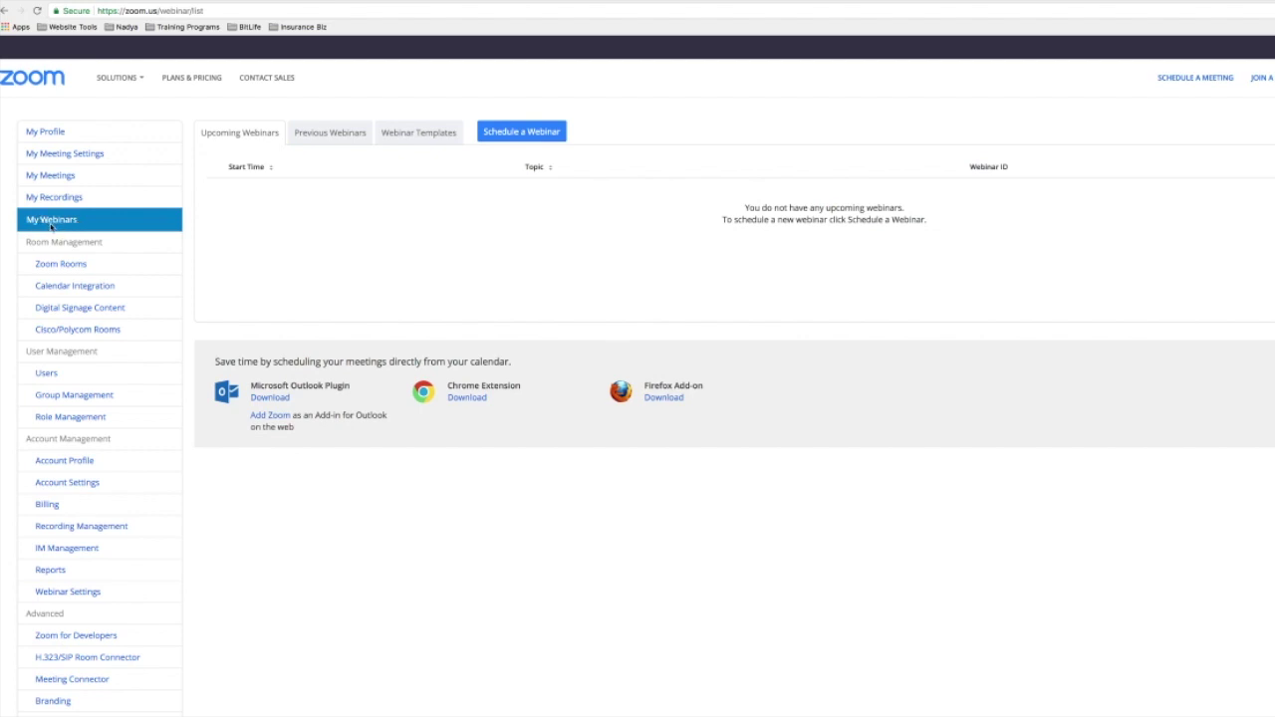
- Start scheduling a new webinar from My Webinars with the Schedule a Webinar button
click(556, 133)
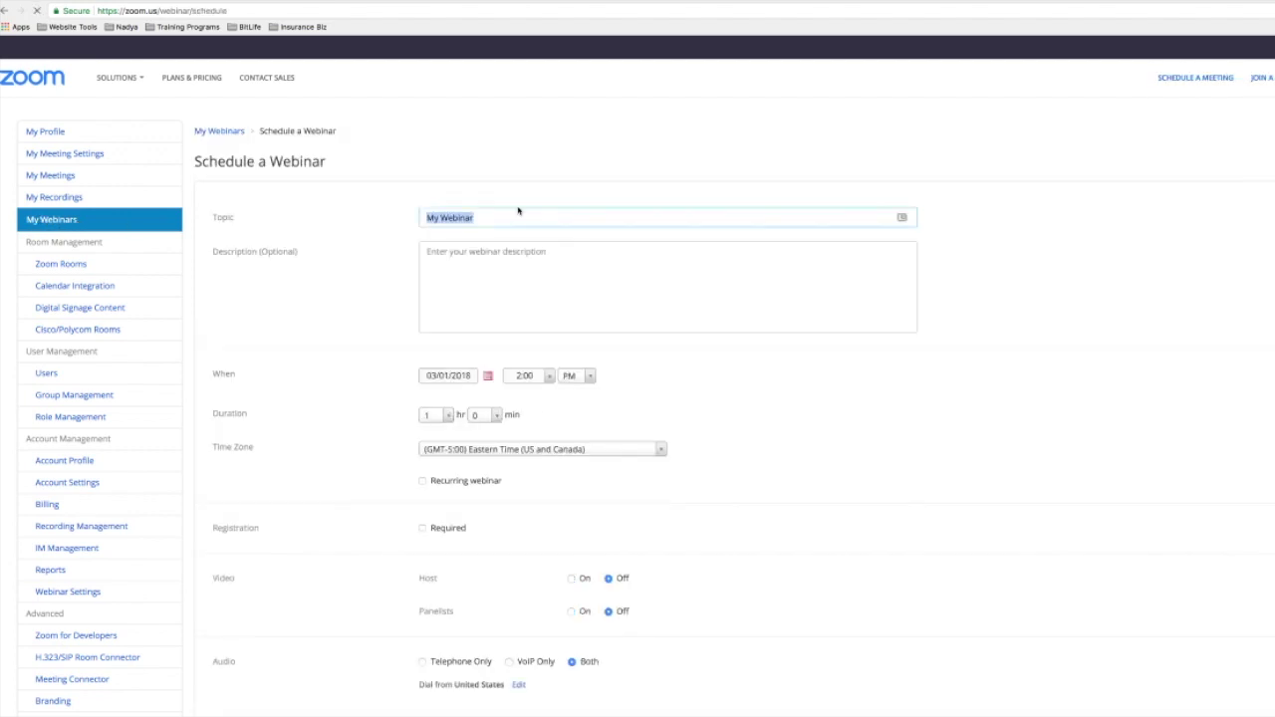
- Replace the topic 'My Webinar' with 'Test' and enter the description 'description'
text(Test)
scroll(524, 190, down, 1)
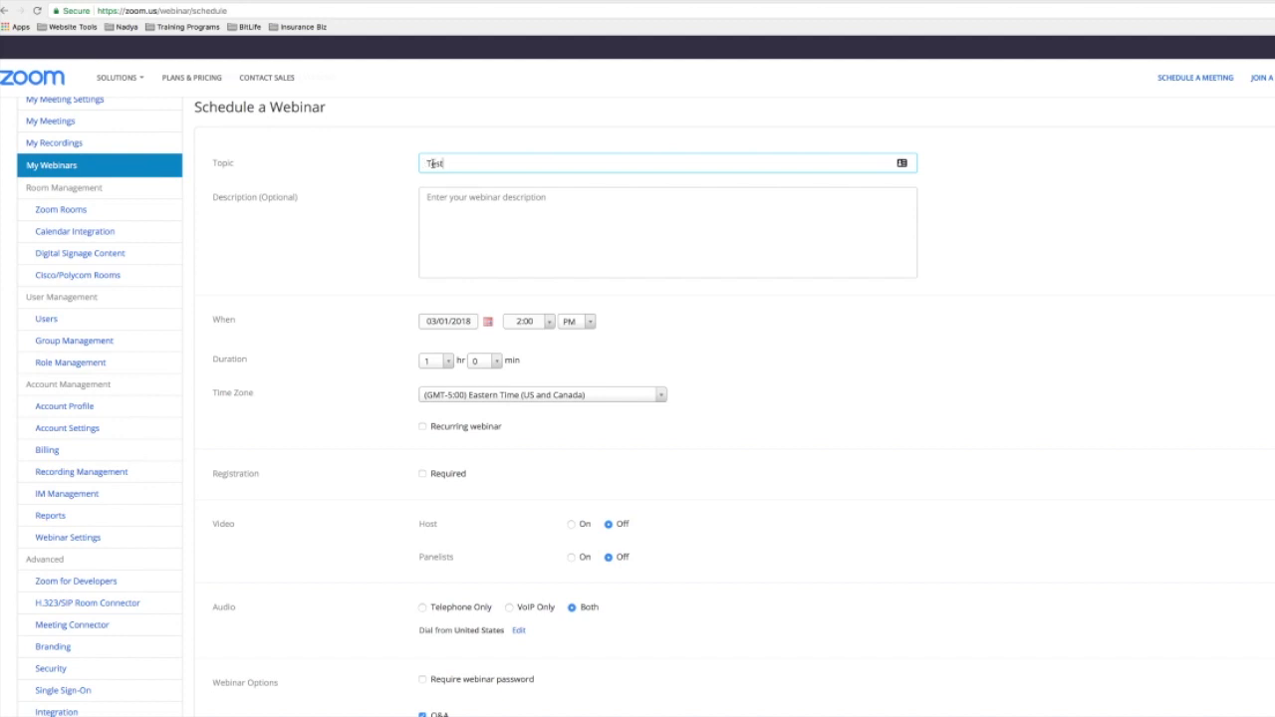
click(592, 210)
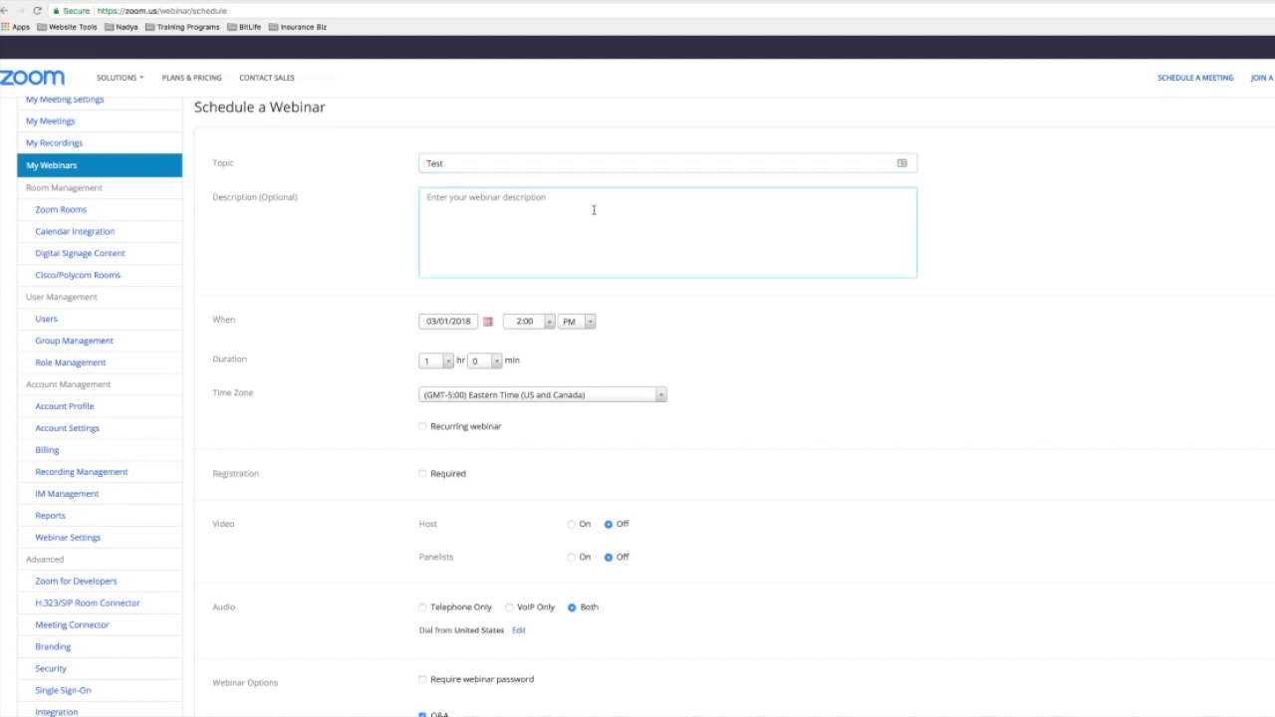
text(descript)
text(ion)
- Change the webinar start time to 1:40 PM
scroll(482, 349, down, 2)
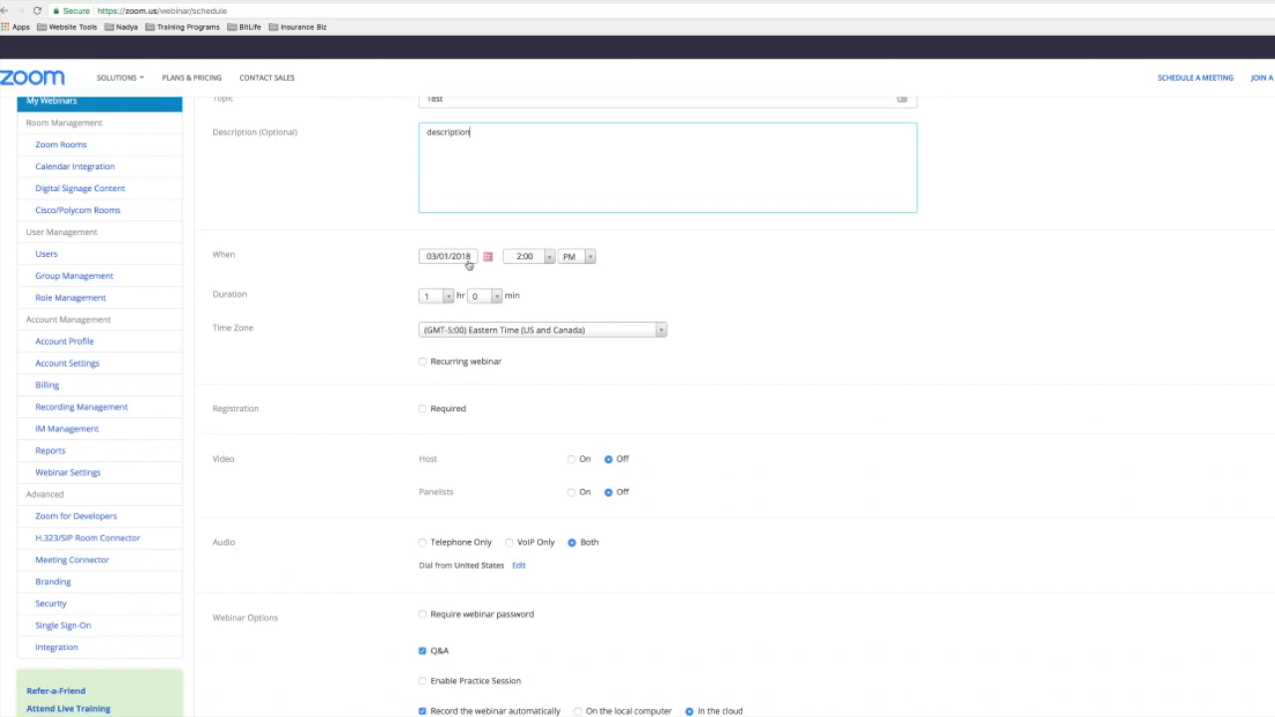
click(537, 257)
drag(537, 257, 507, 256)
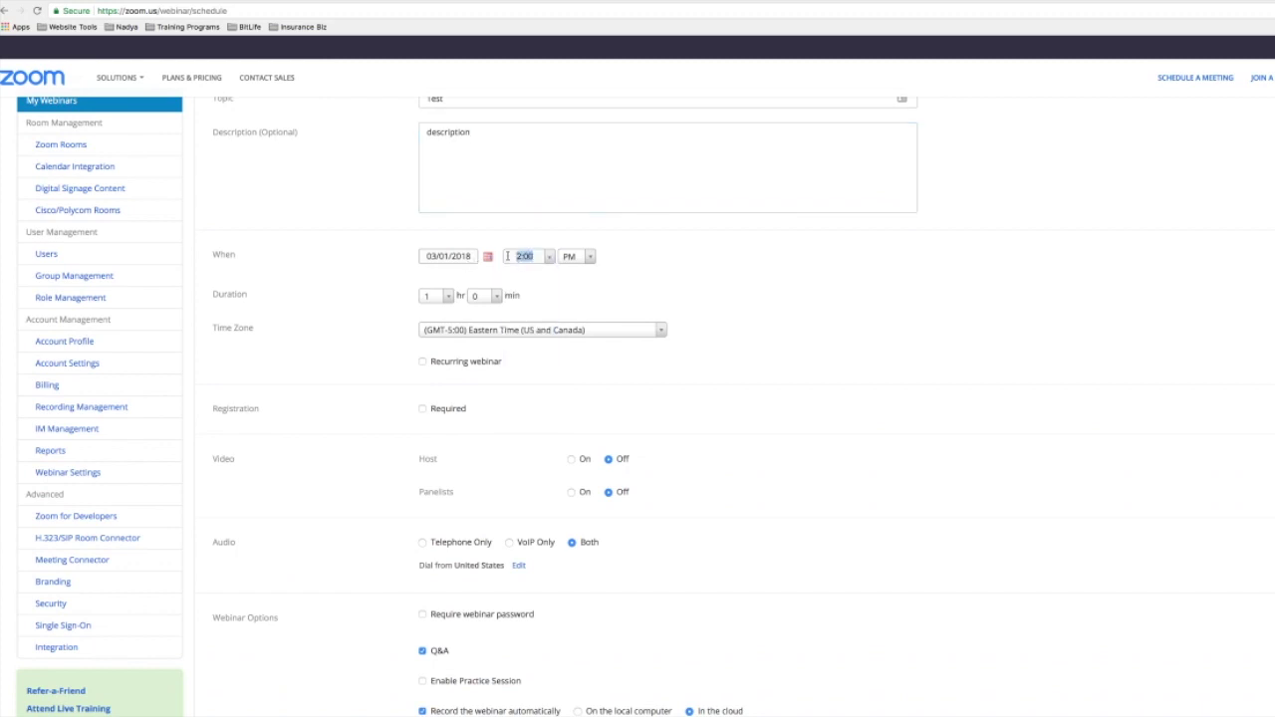
text(1)
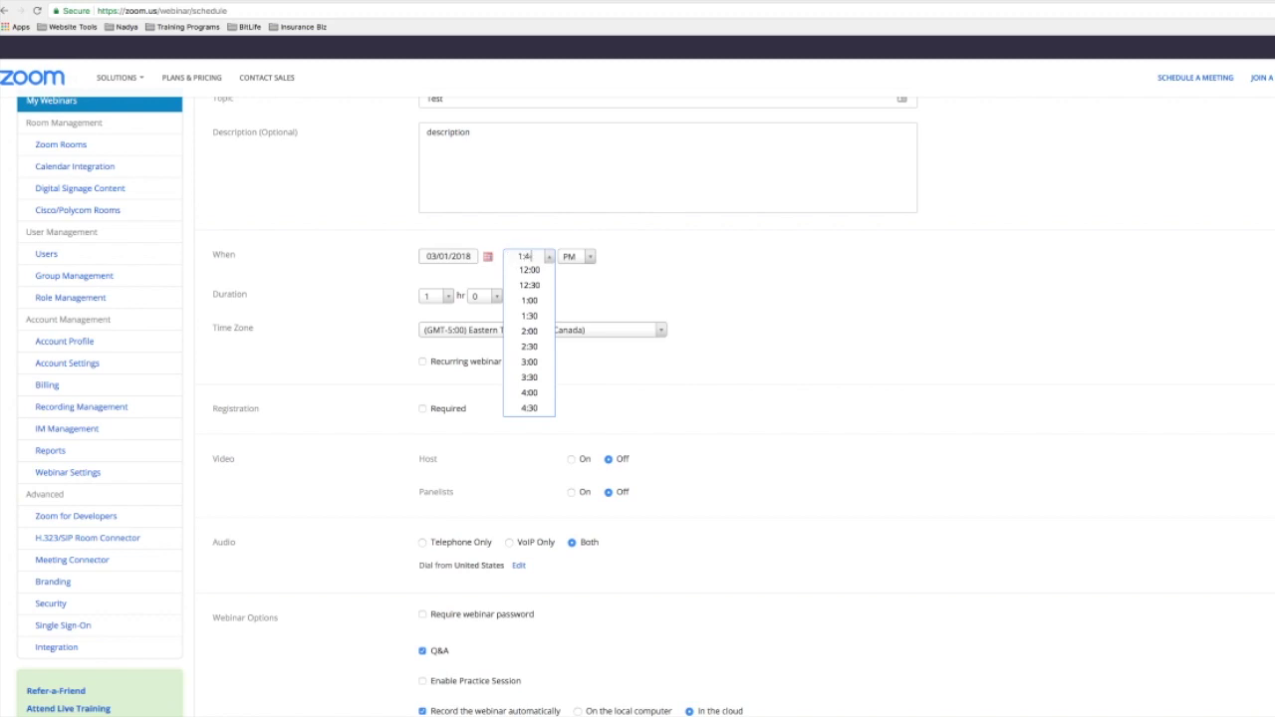
click(652, 285)
- Turn host and panelist video on at start, then schedule the webinar
scroll(715, 289, down, 2)
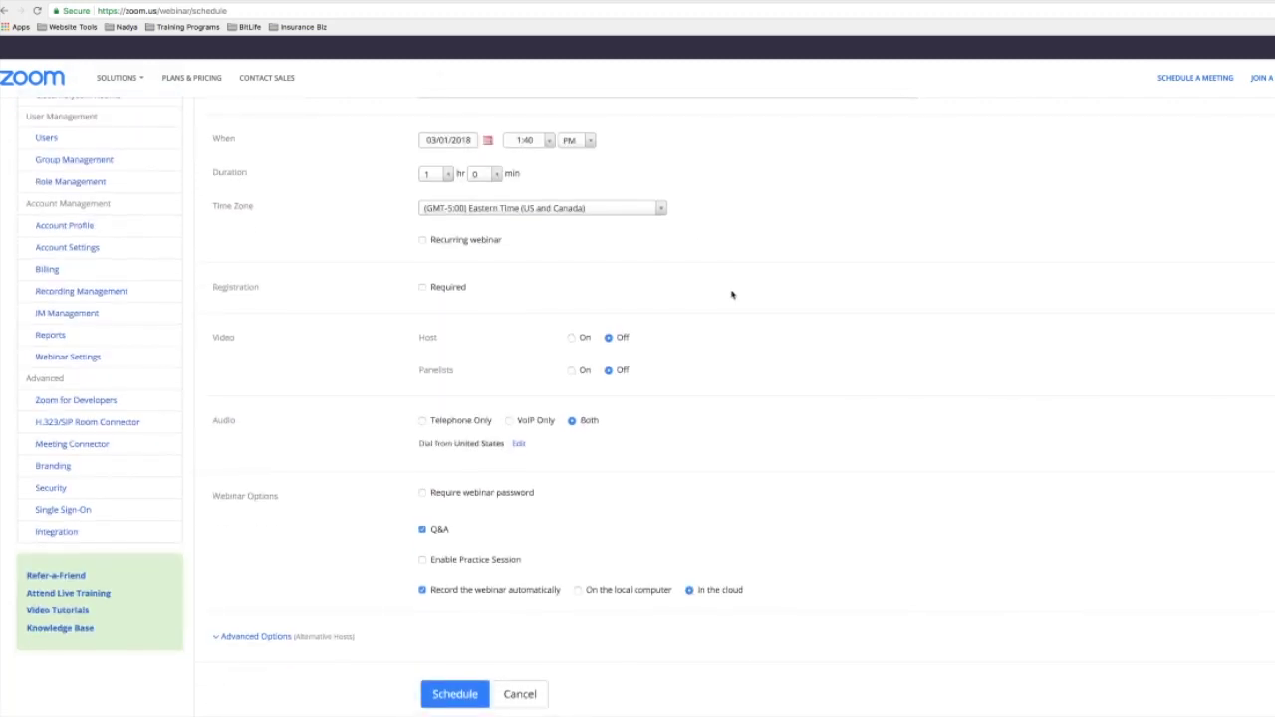
click(574, 339)
scroll(738, 353, down, 1)
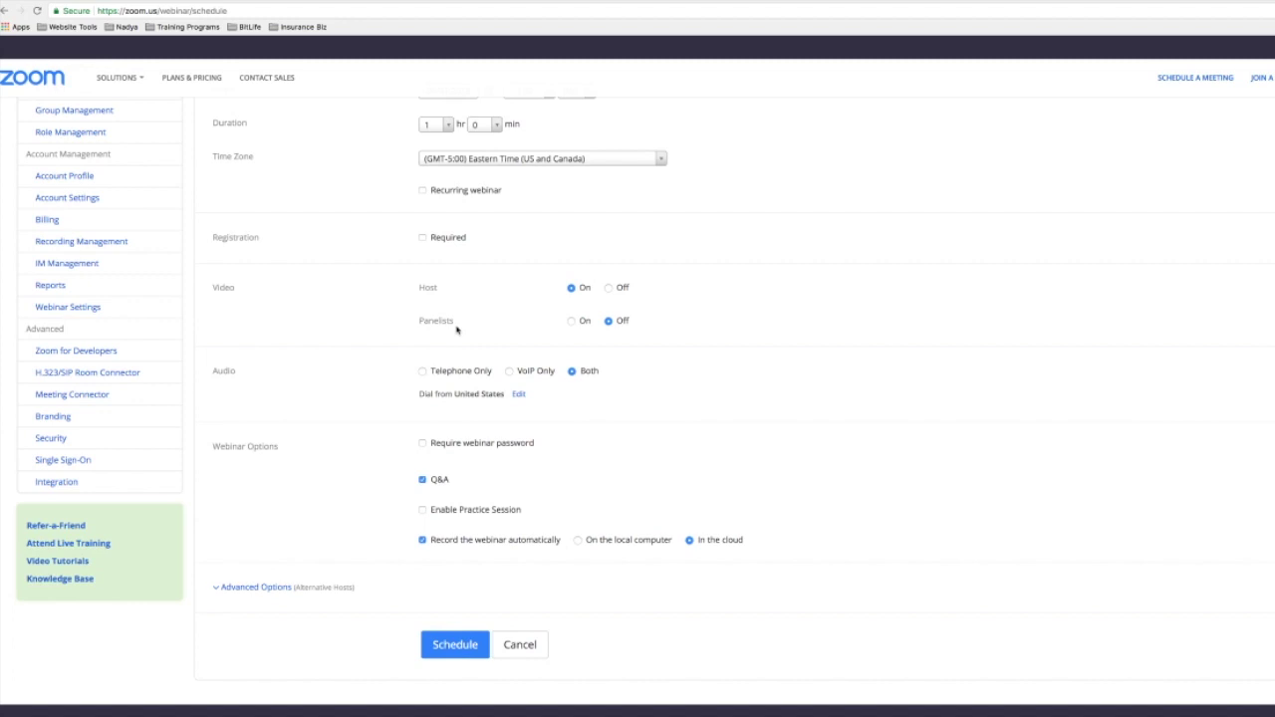
mouse_move(456, 329)
click(571, 321)
scroll(652, 343, down, 1)
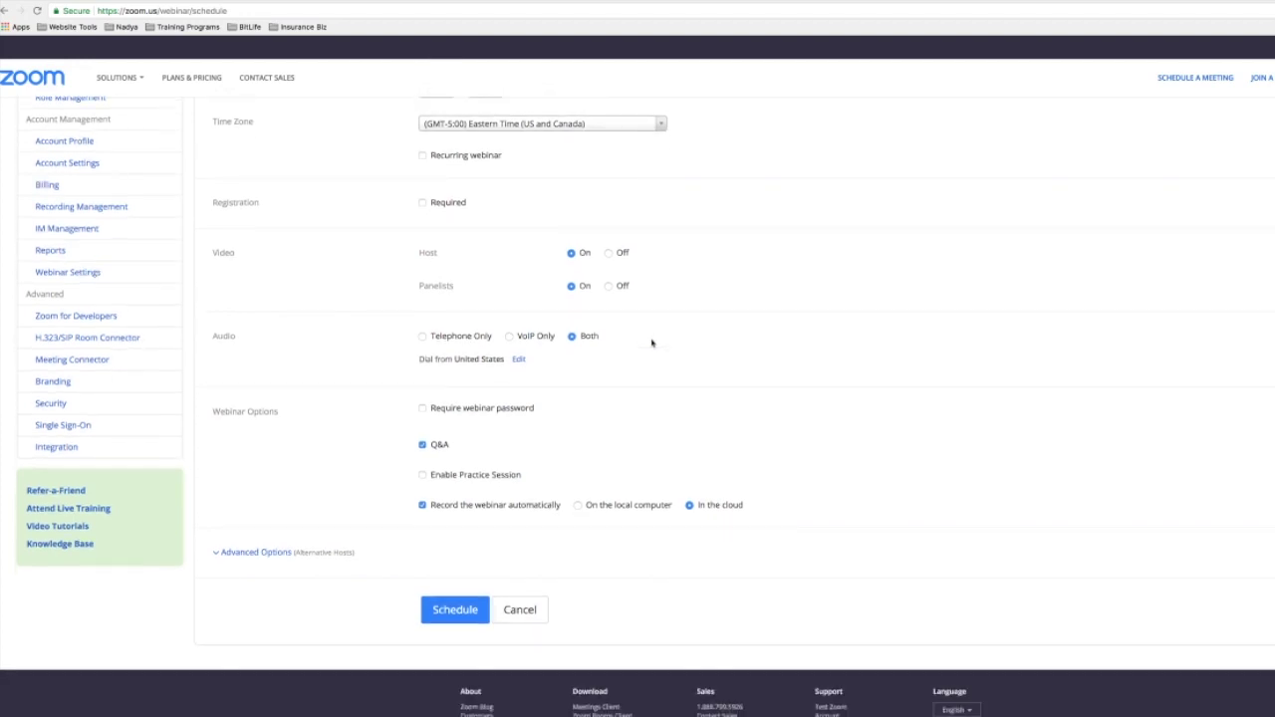
click(479, 610)
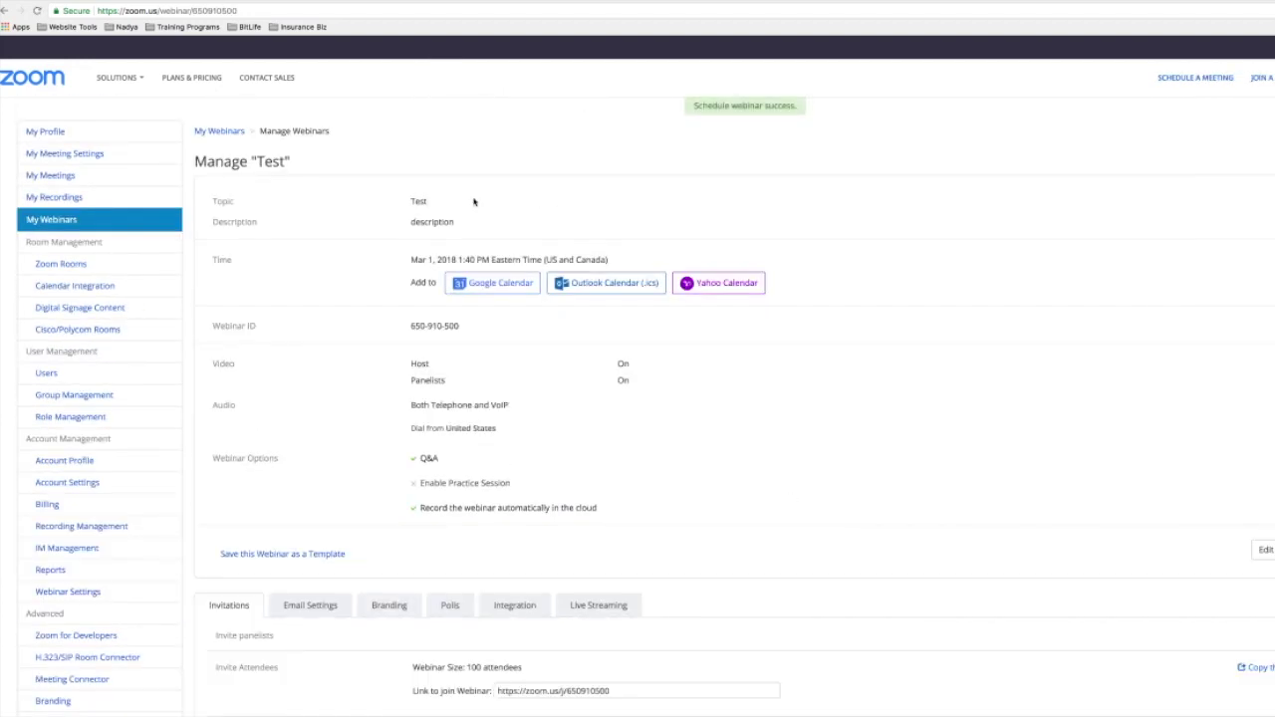
- Invite one panelist by entering their full name and e-mail address, then save
scroll(692, 502, down, 2)
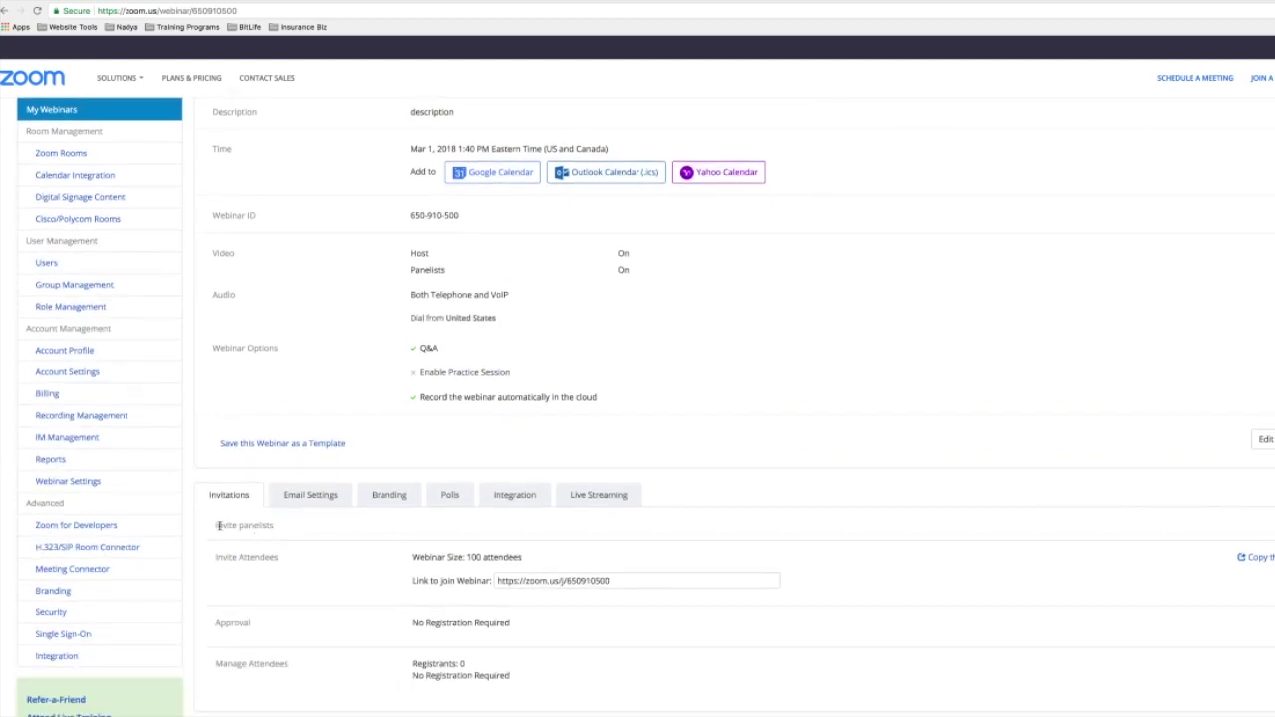
drag(219, 525, 276, 529)
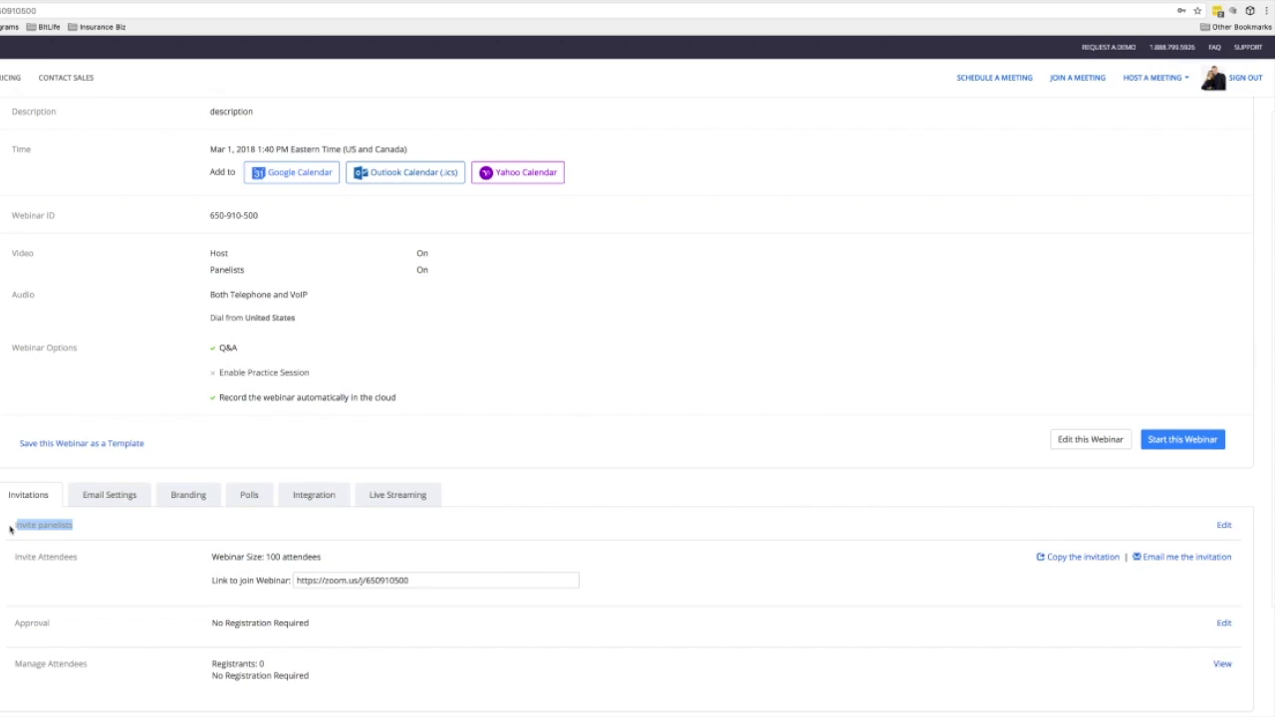
drag(10, 530, 80, 528)
click(1224, 525)
click(408, 213)
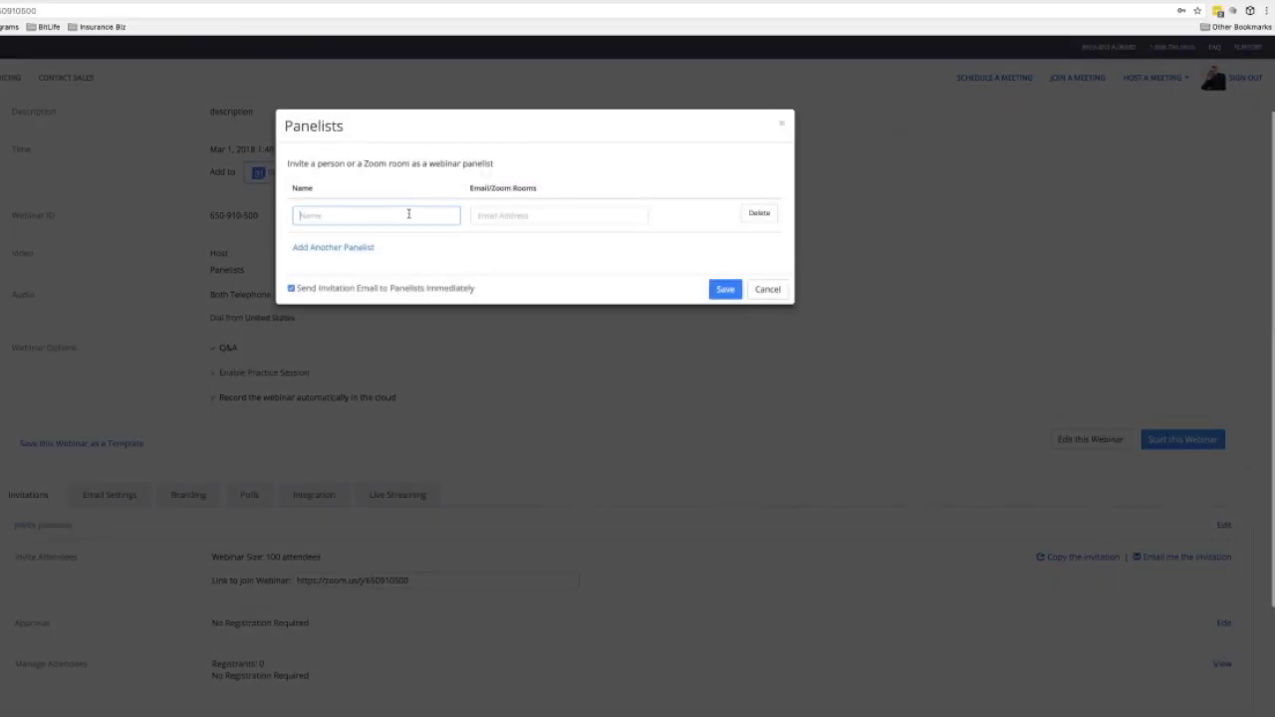
click(558, 216)
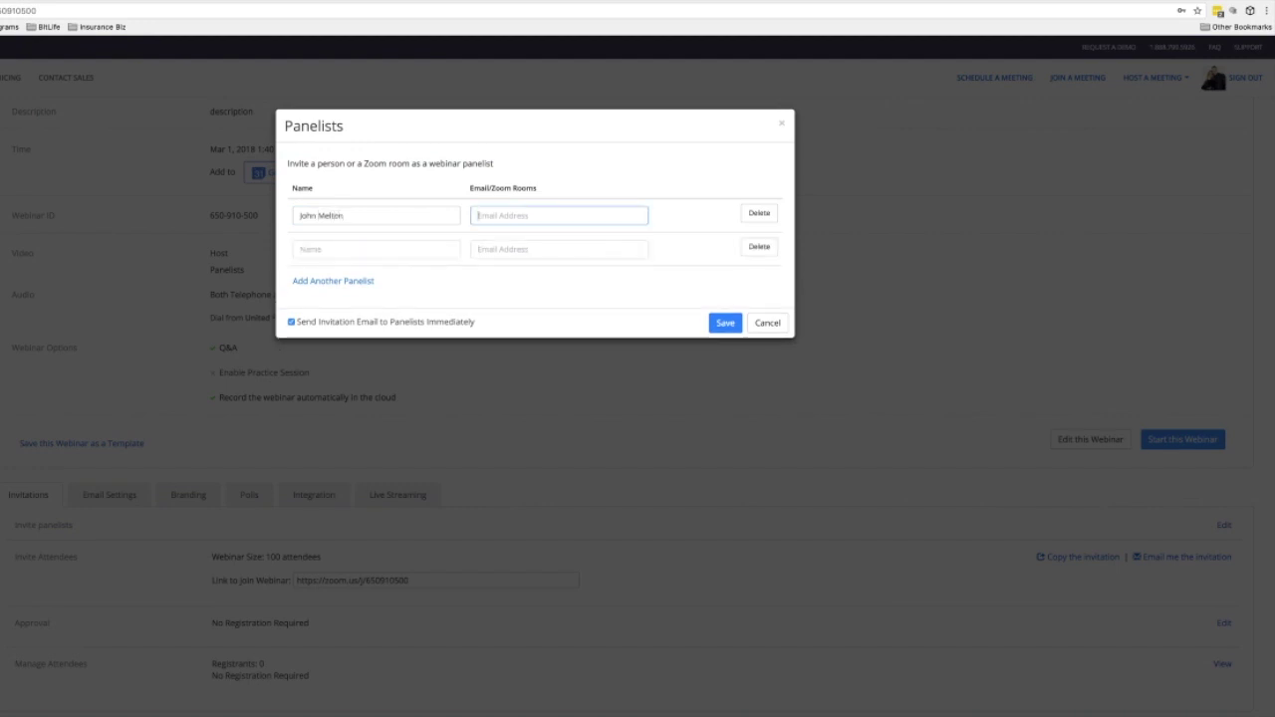
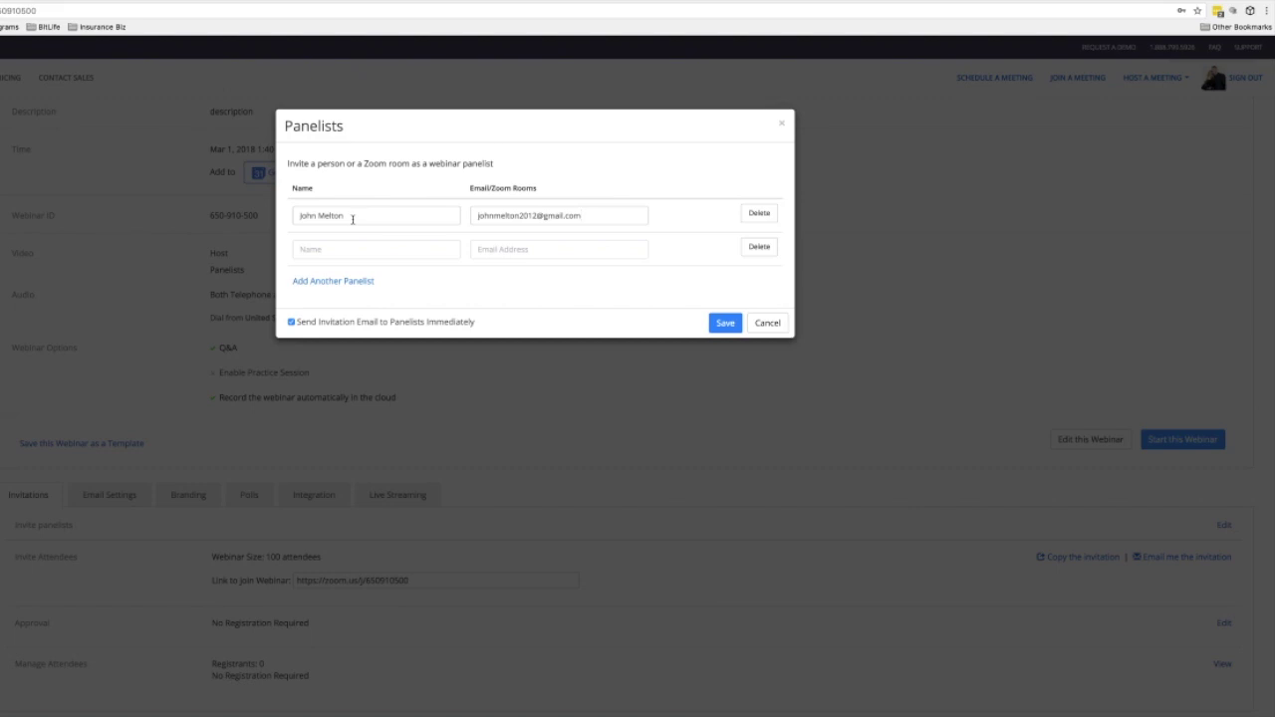
click(724, 323)
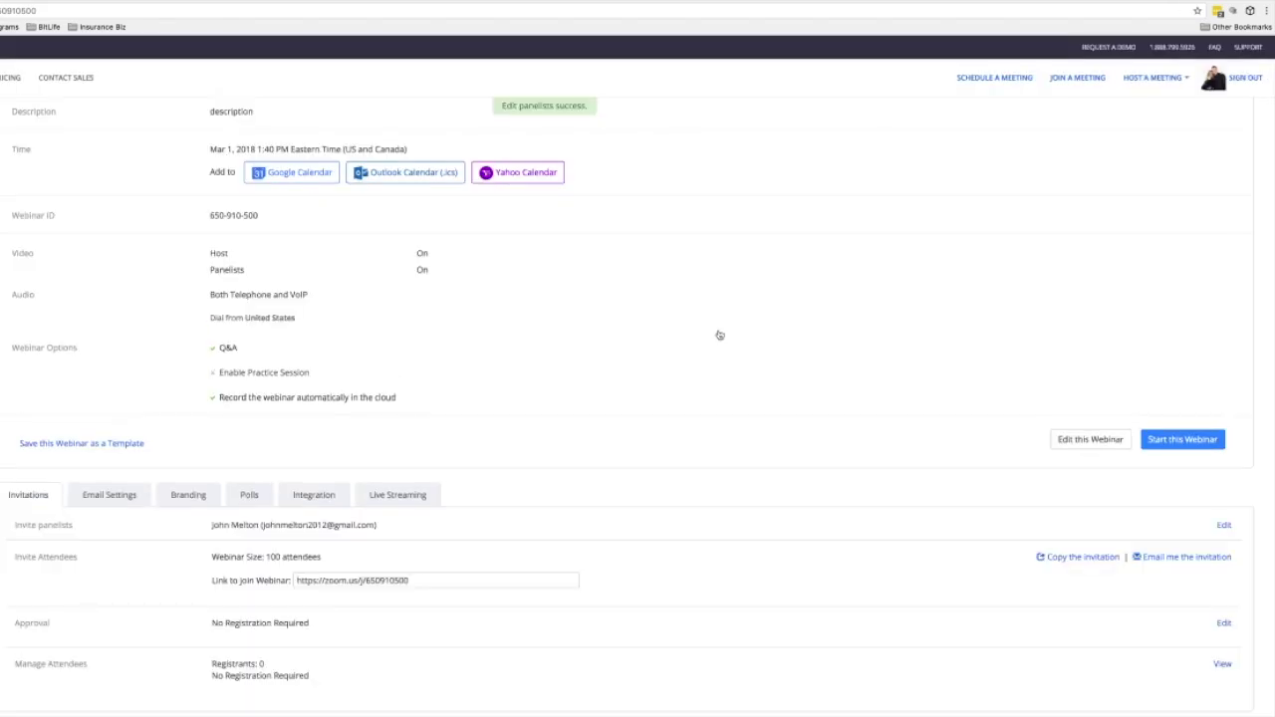
- Start the Test webinar in the Zoom app and join audio by computer
scroll(719, 335, up, 1)
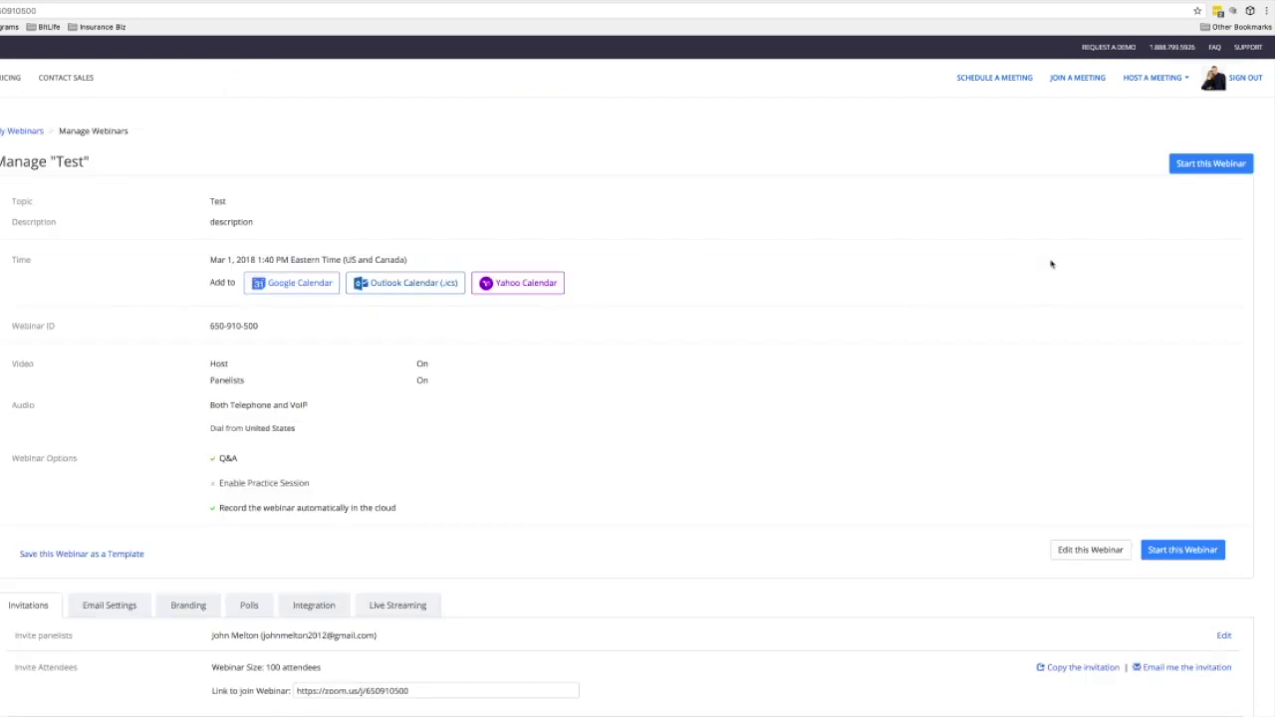
click(1211, 166)
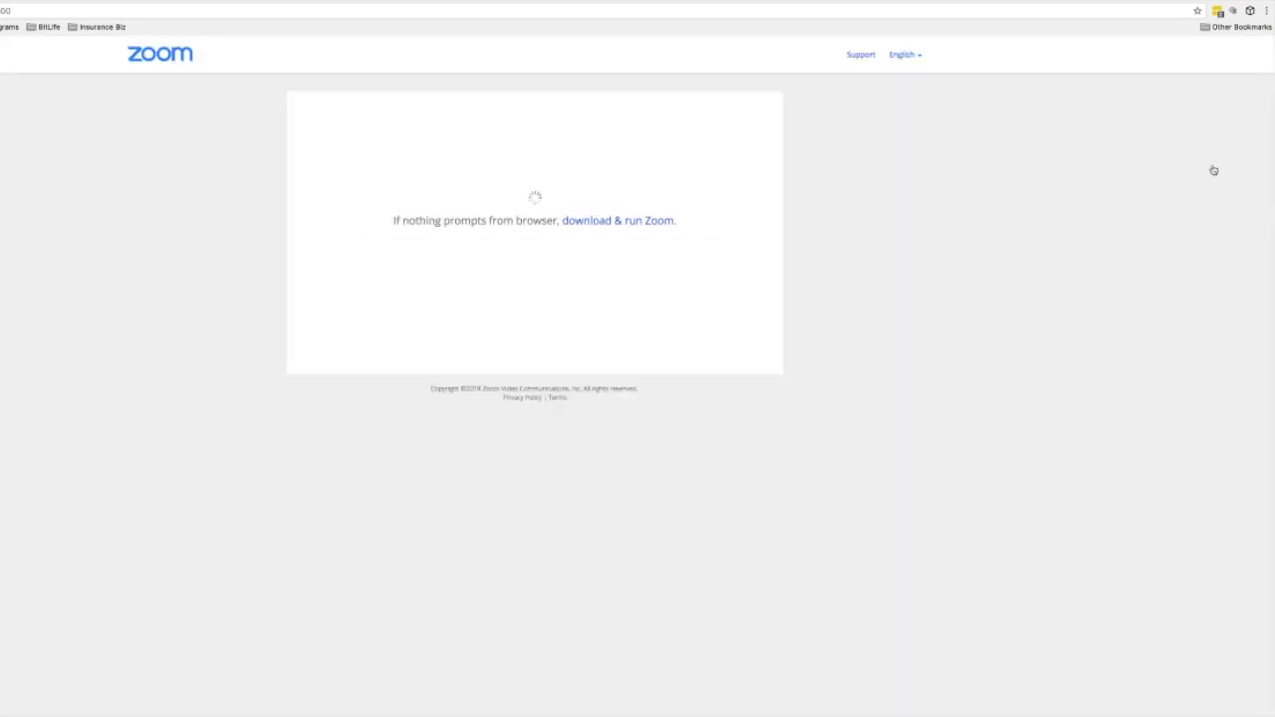
click(646, 223)
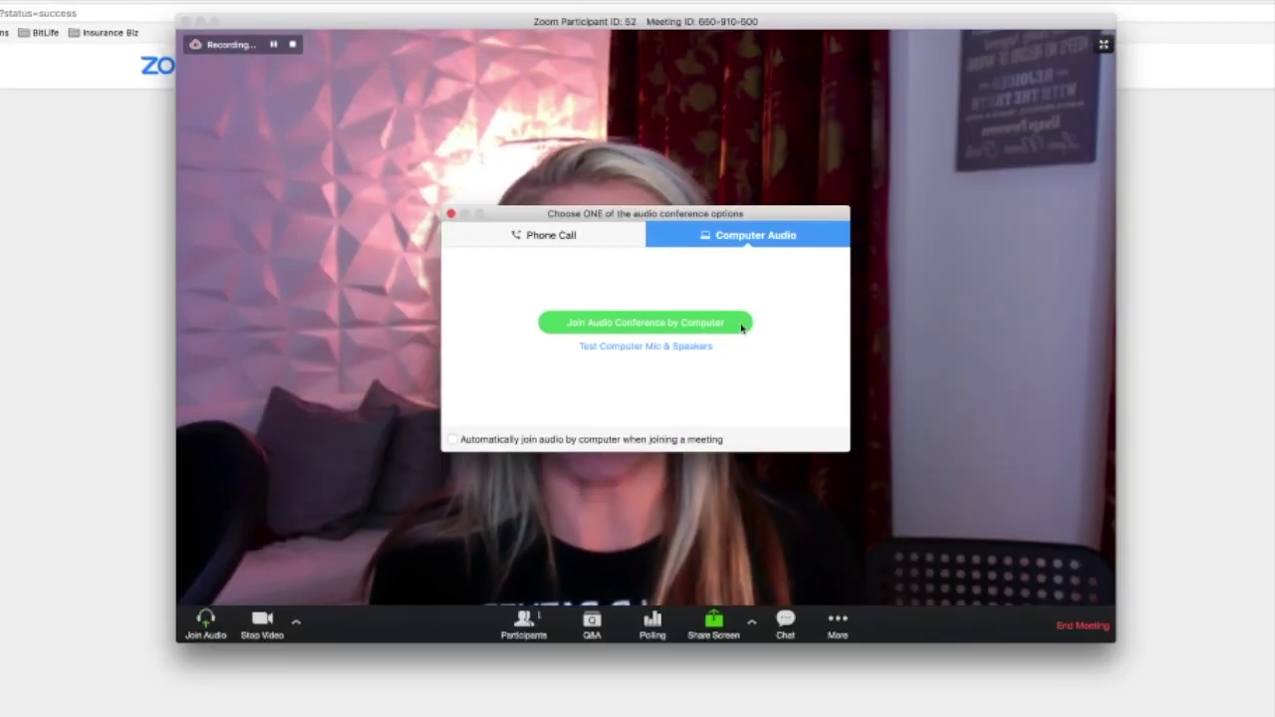
click(653, 325)
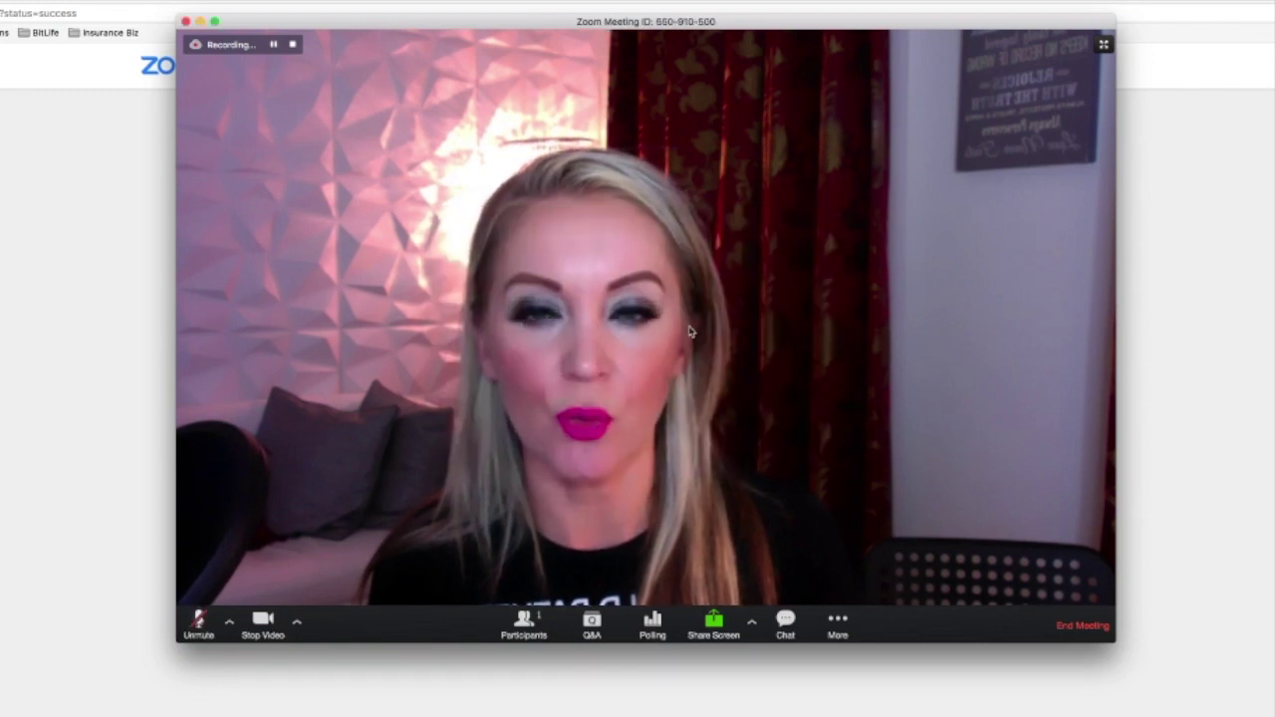
- Pause the cloud recording, toggle the camera off and back on, and unmute
key(super+shift+p)
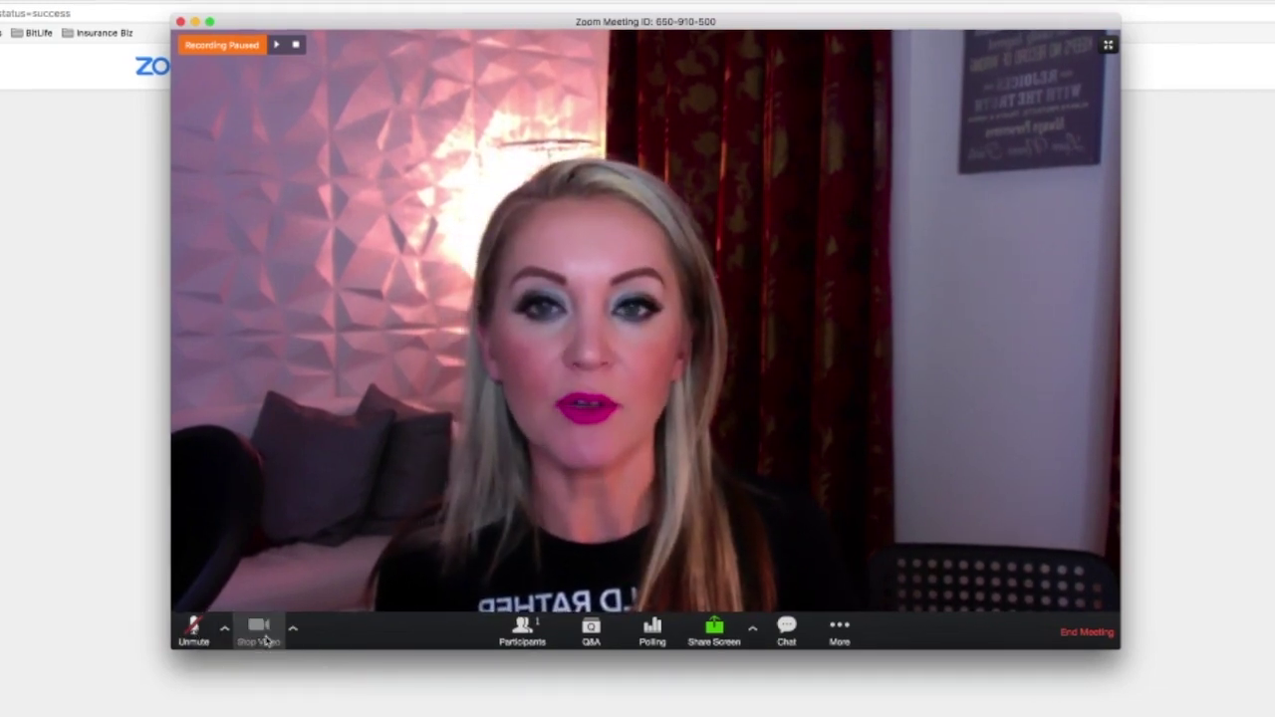
click(265, 640)
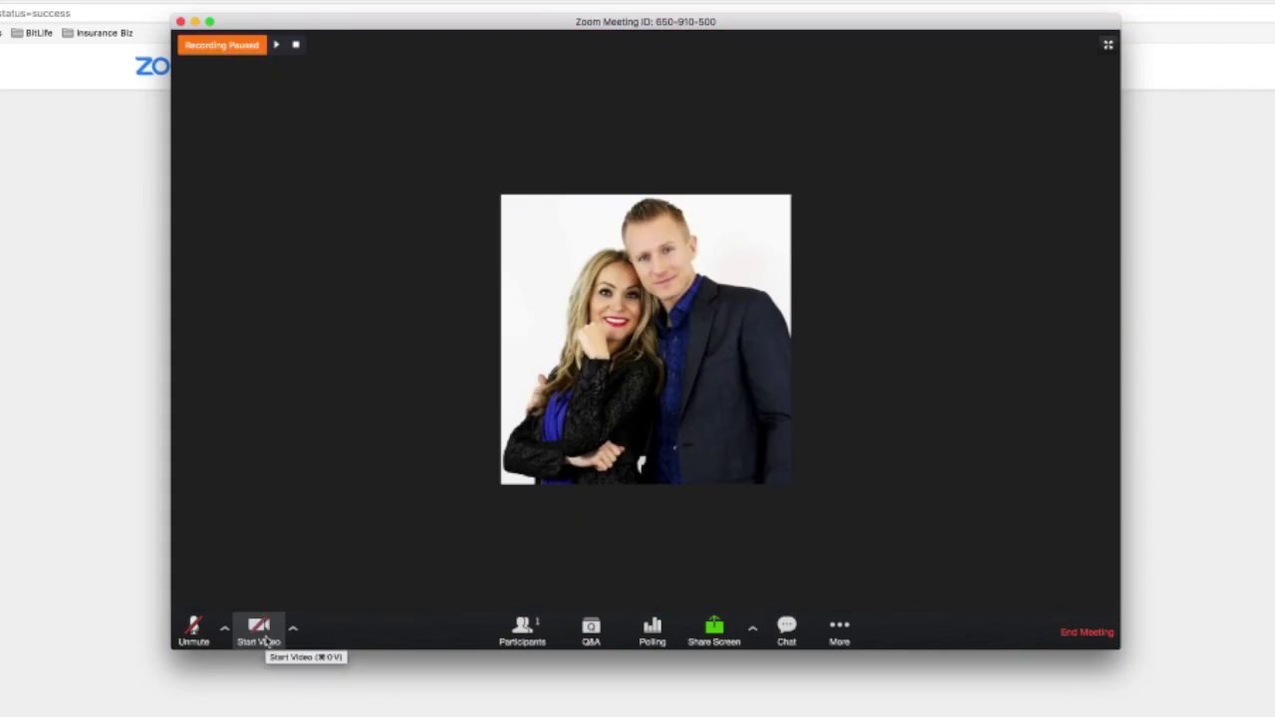
click(264, 641)
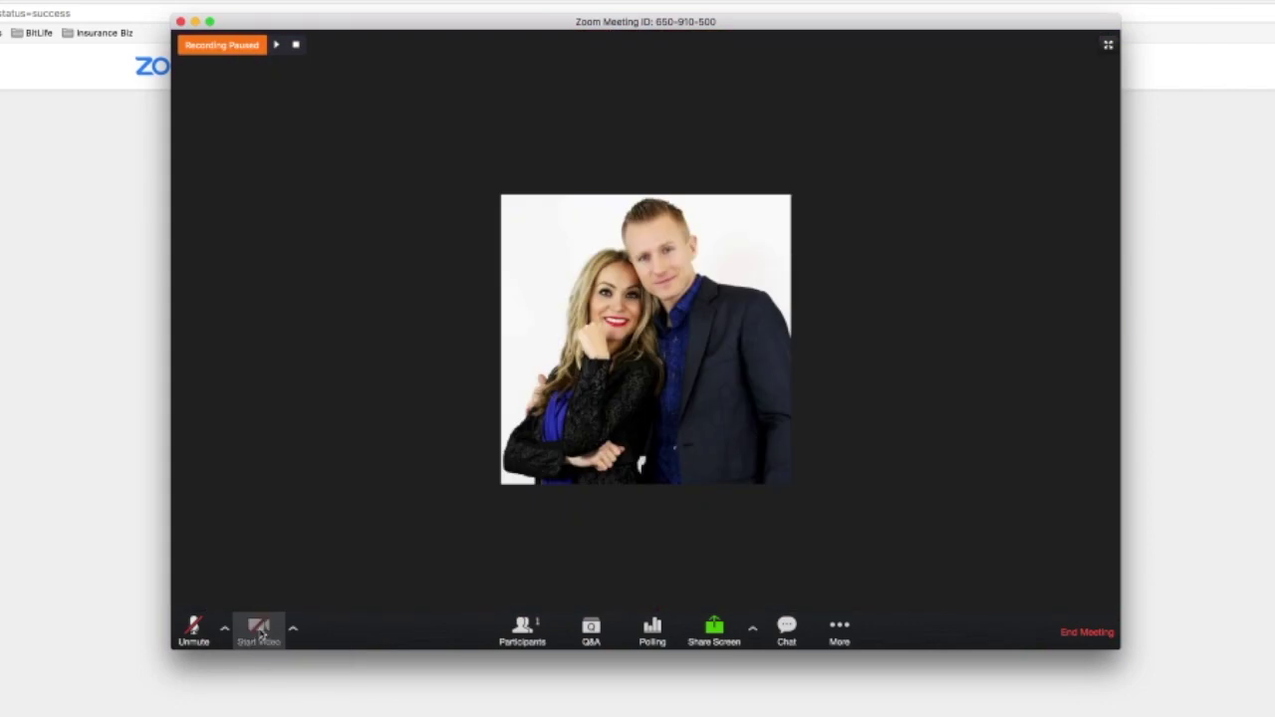
click(194, 636)
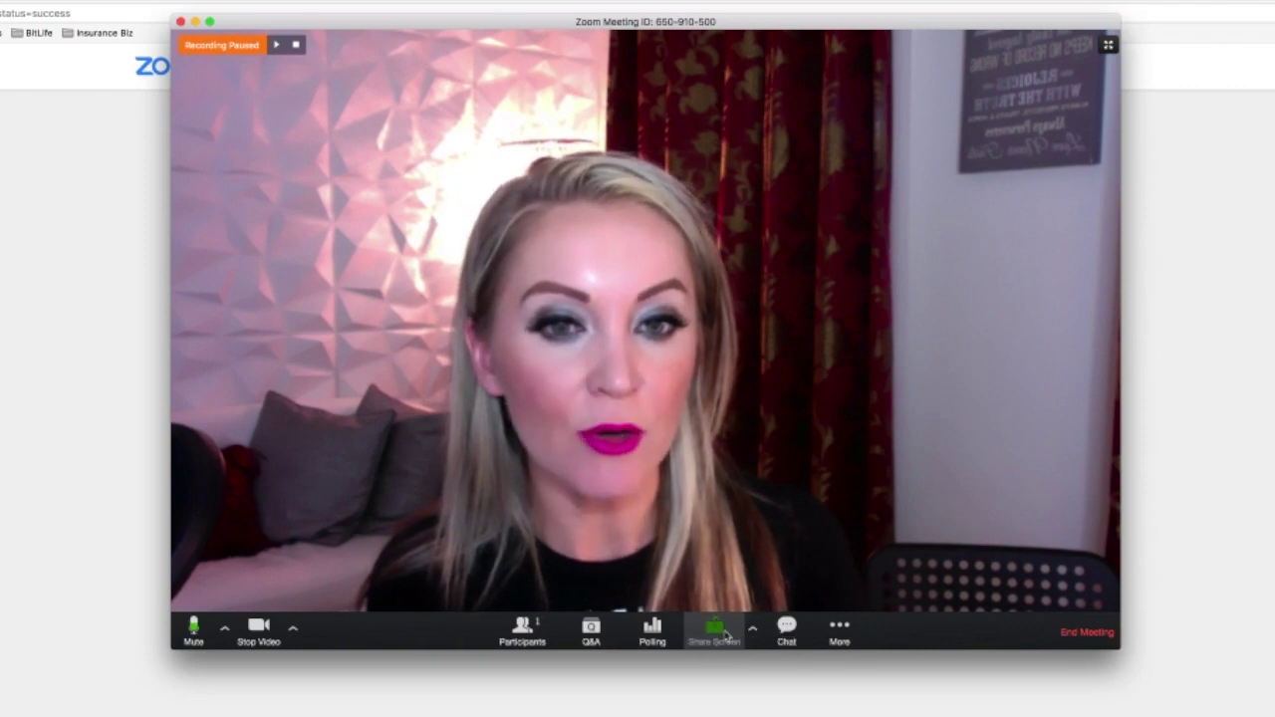
- Check the Share Screen options, then bring up the More menu for live streaming
click(715, 628)
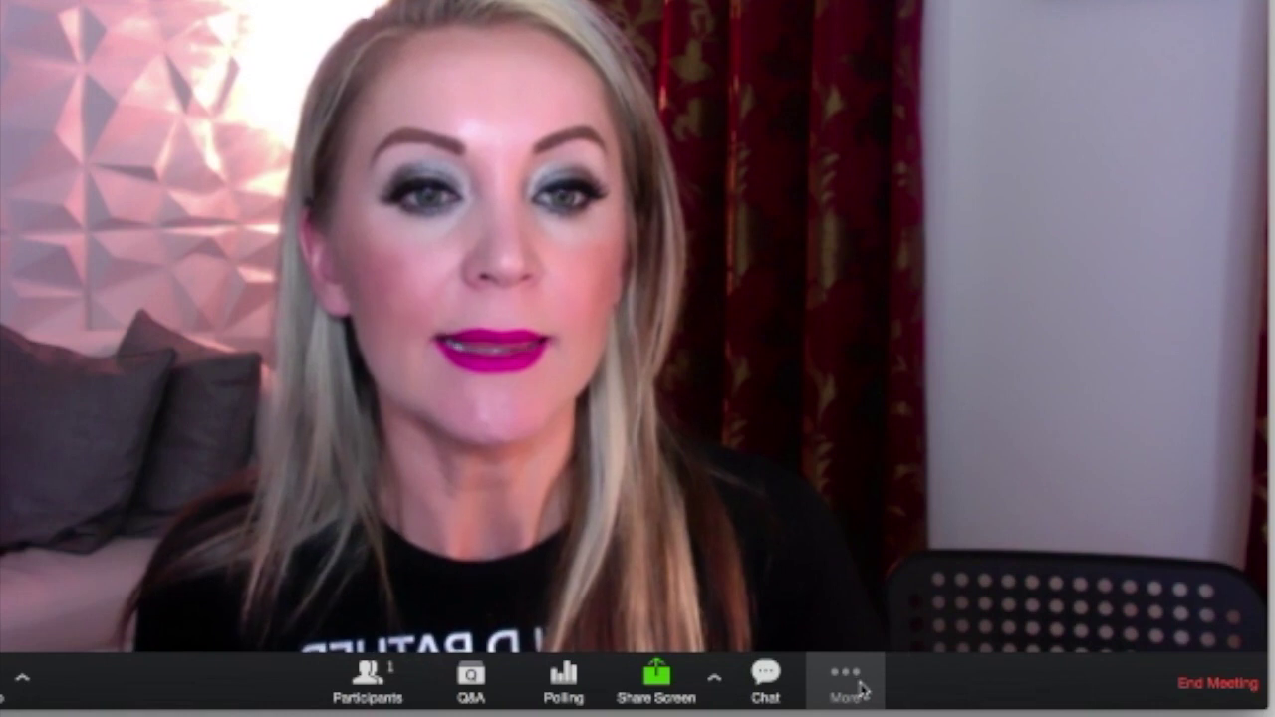
click(840, 630)
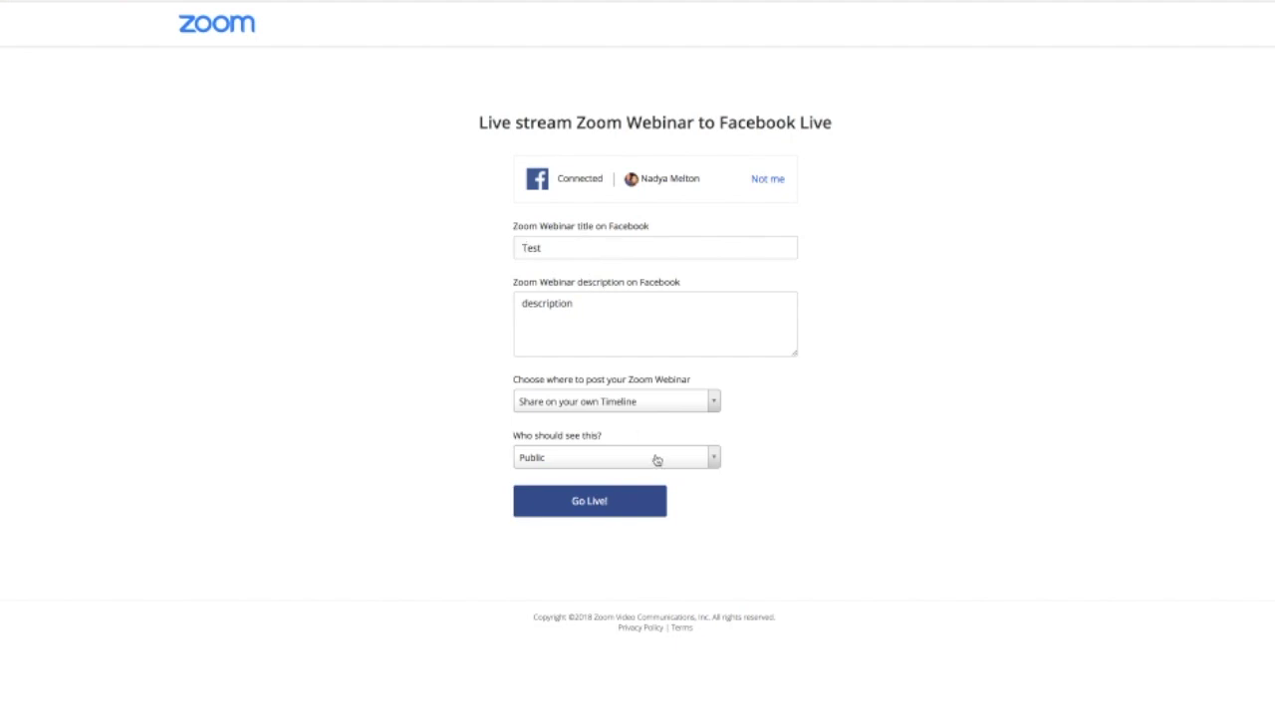
- Set the Facebook Live stream to post on your own Timeline
click(712, 409)
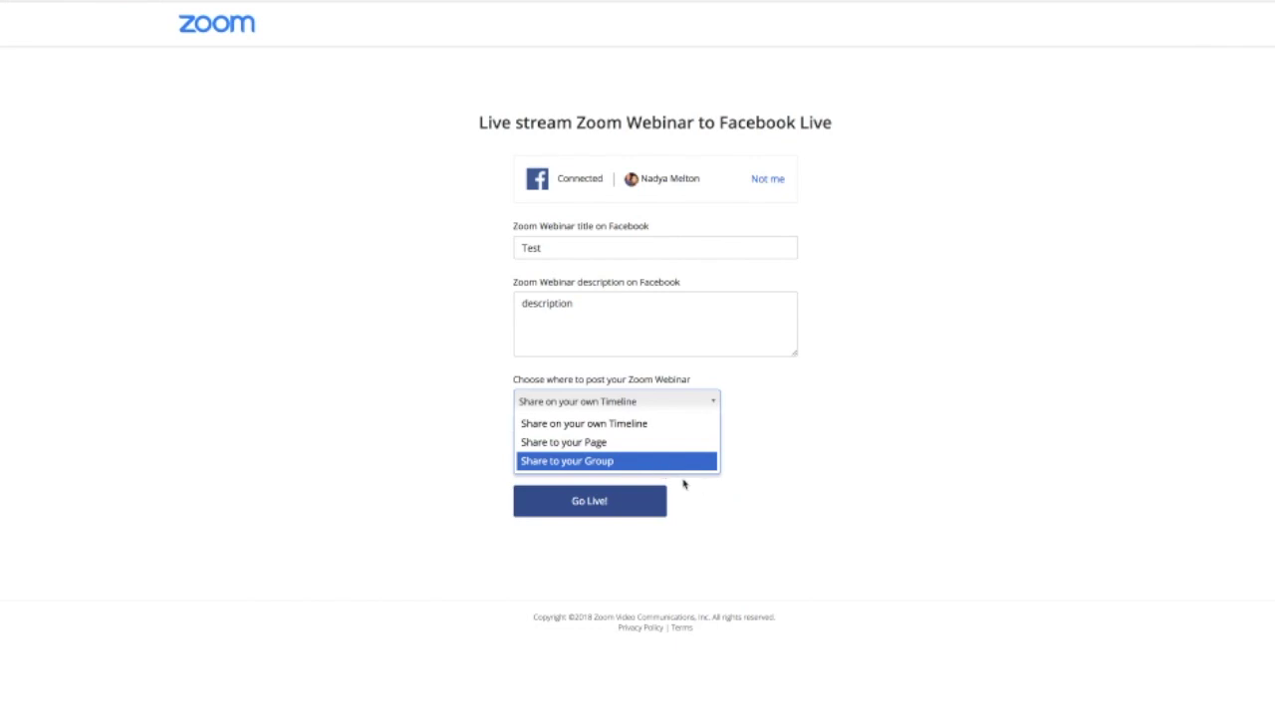
key(Up)
key(Up)
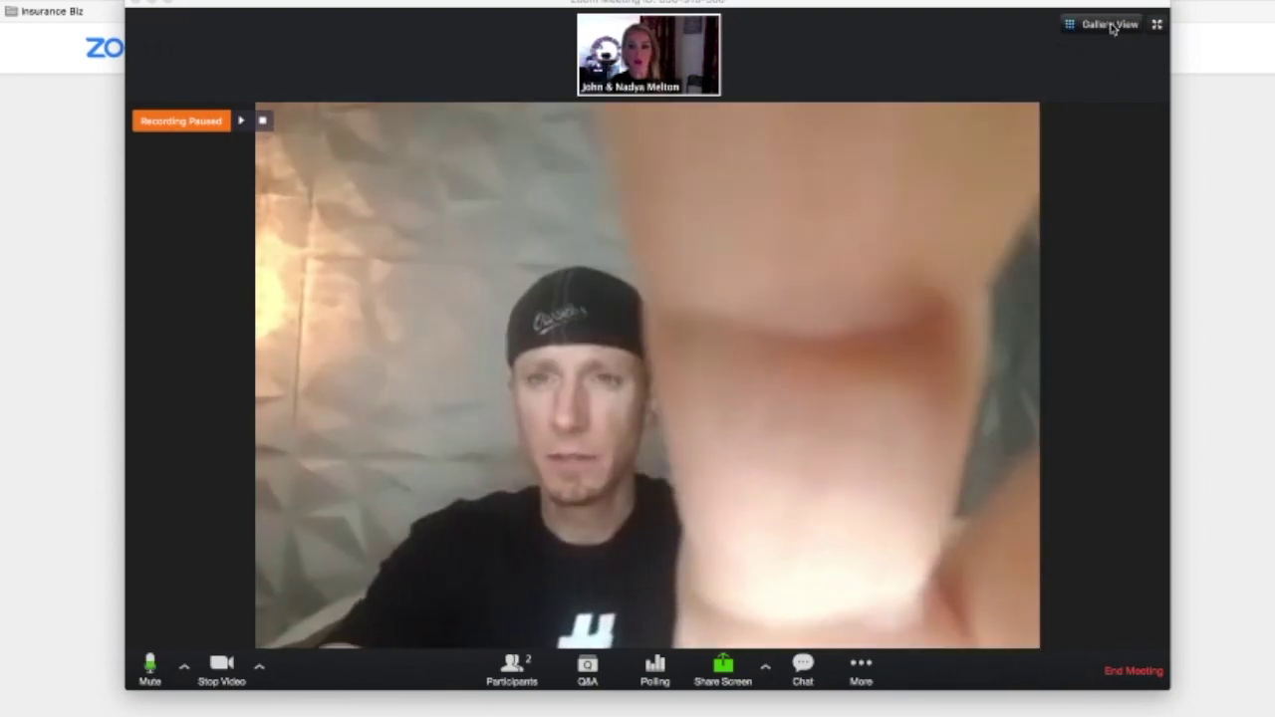
- Switch to Gallery View so the host and panelist videos appear side by side
click(1111, 25)
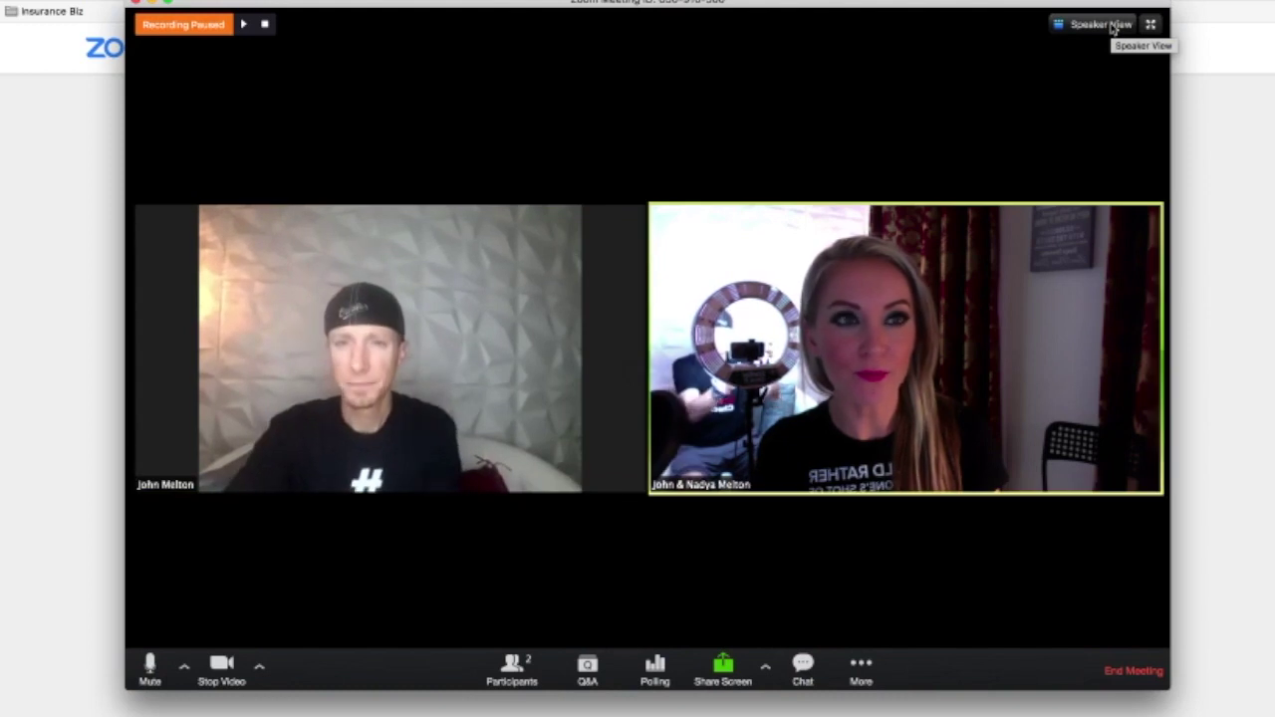